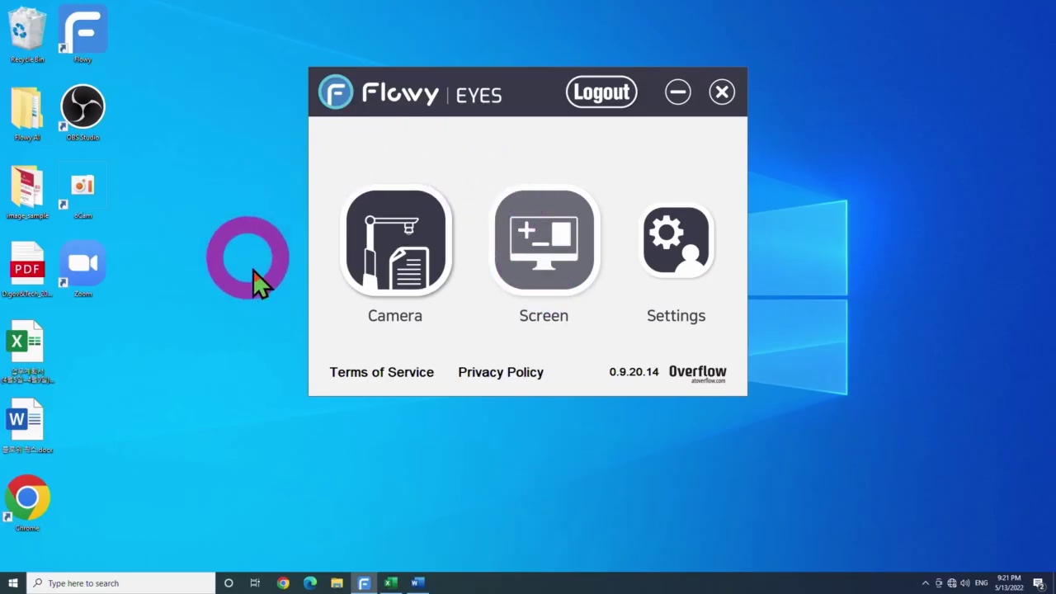
- Open the camera magnifier, switch on the pointer highlight ring, and bring Excel's Book1 forward
click(394, 241)
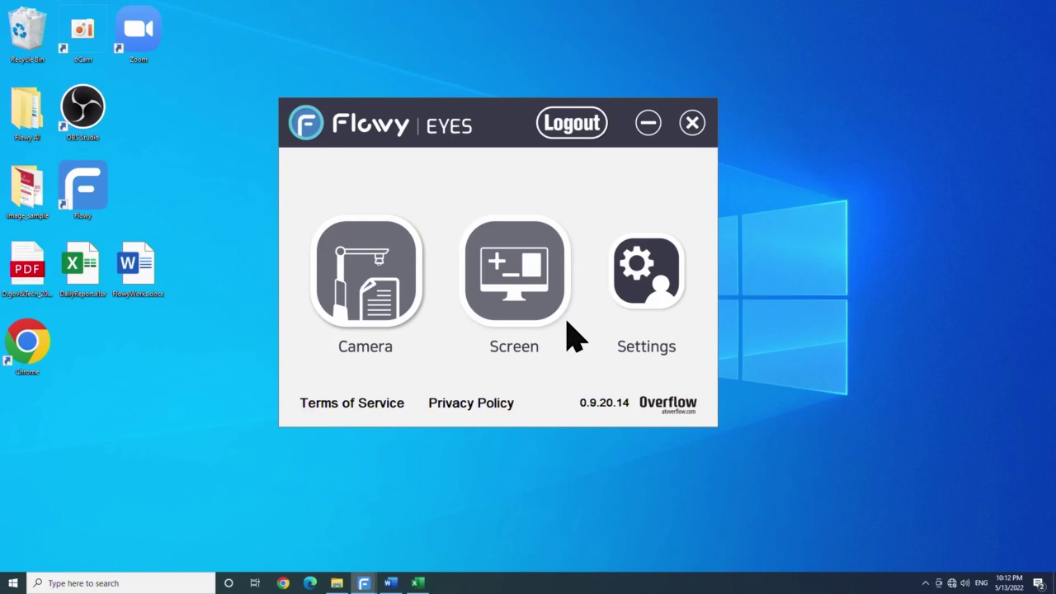
click(520, 293)
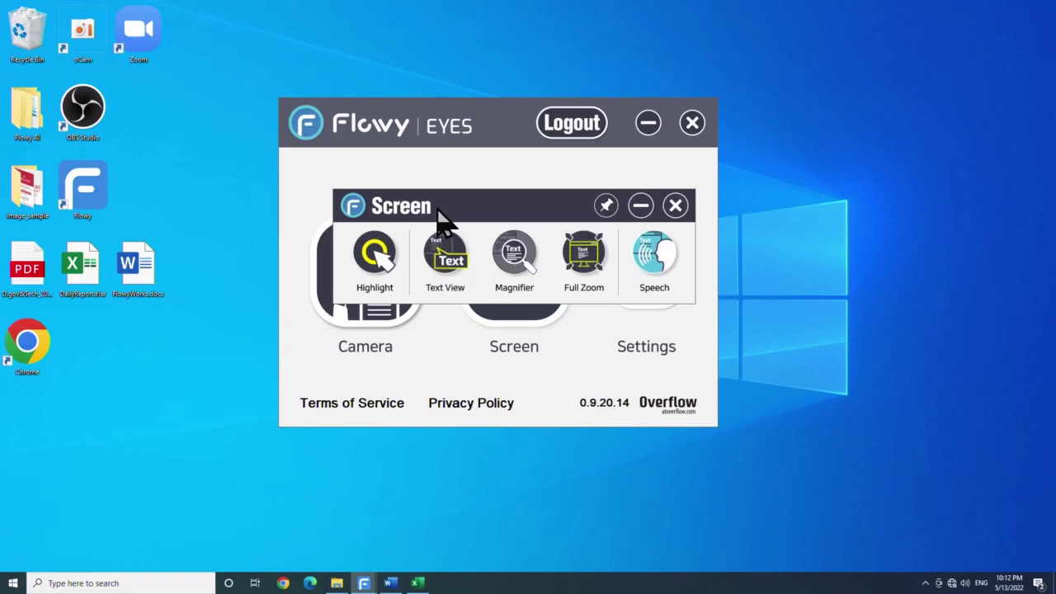
click(377, 256)
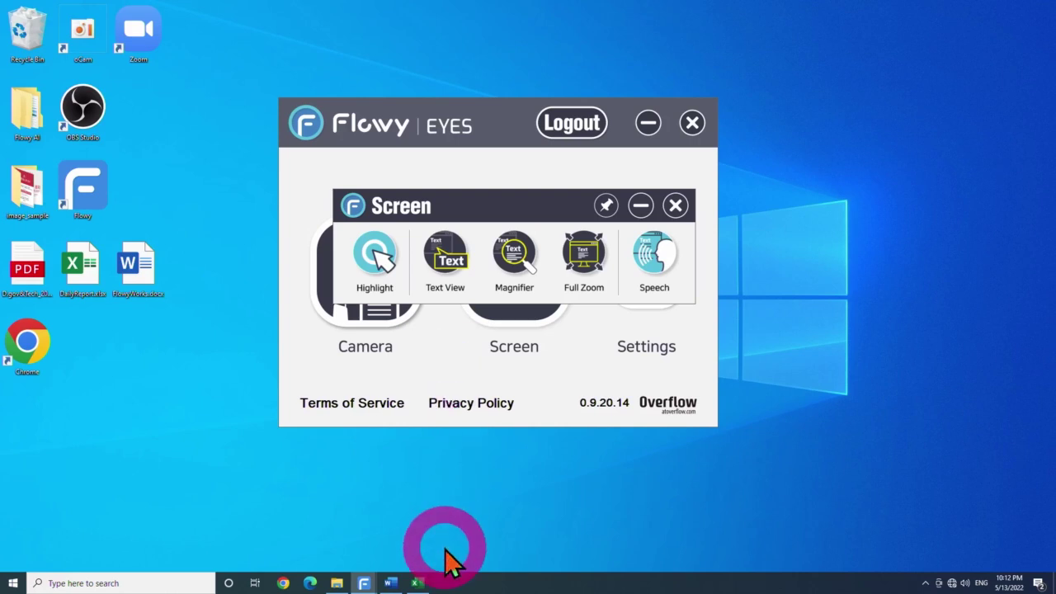
click(417, 582)
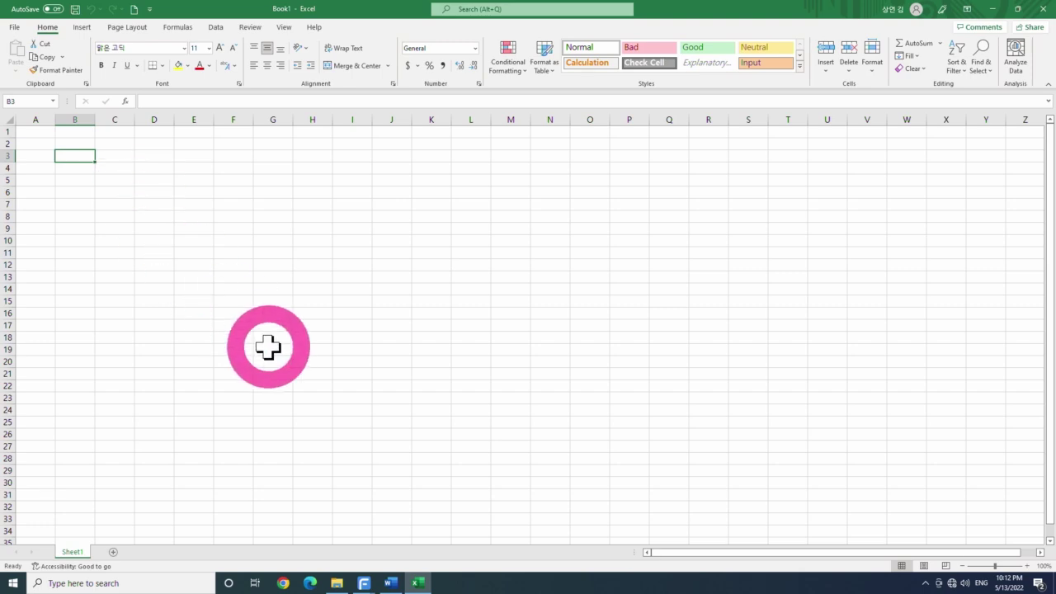
- Bring the Flowy EYES window back up and view its Highlight settings
click(394, 582)
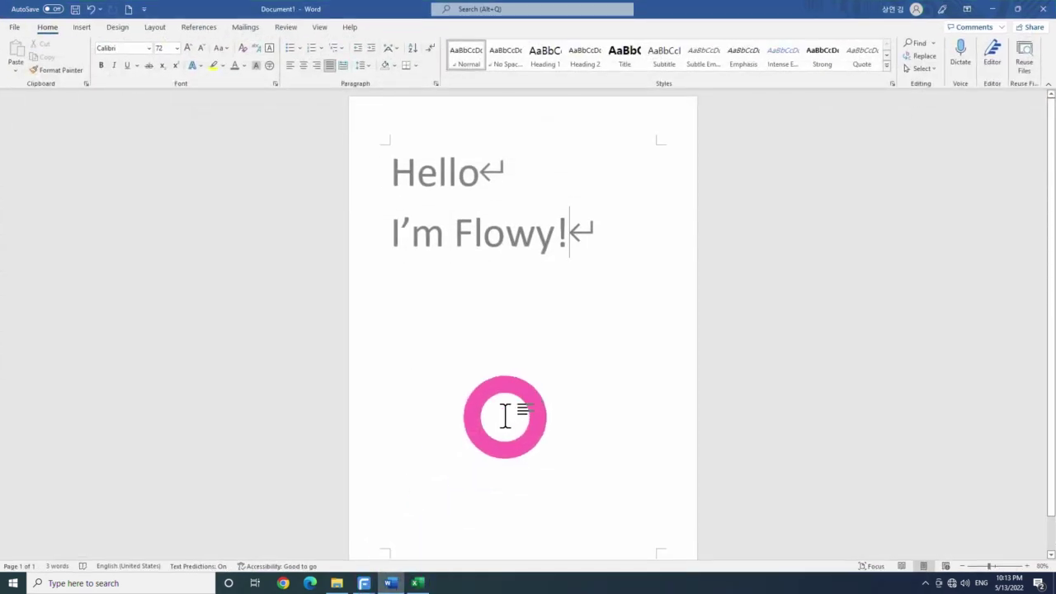
mouse_move(365, 576)
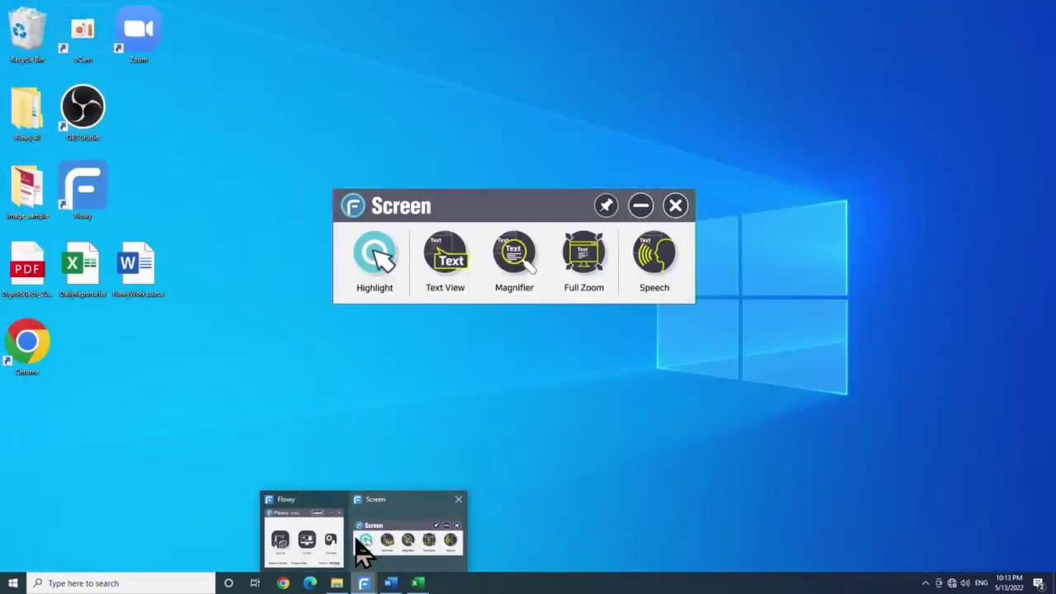
click(338, 548)
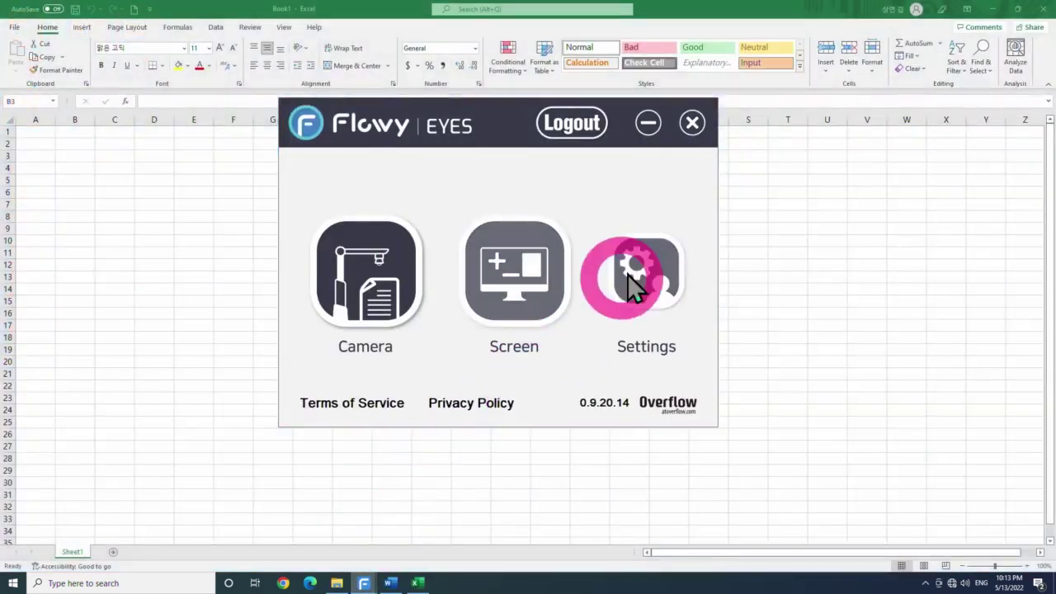
click(627, 274)
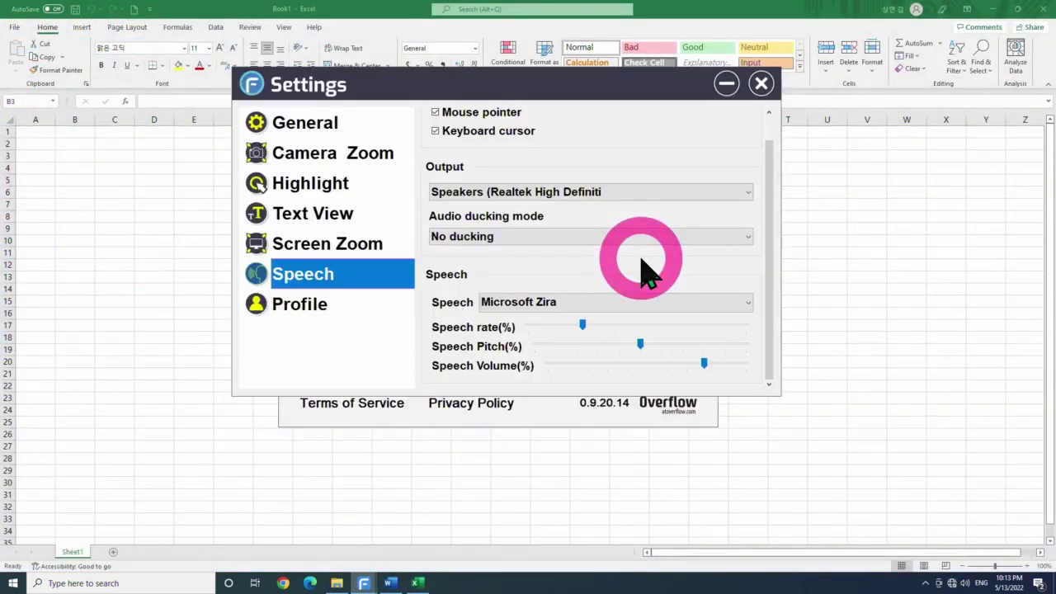
click(311, 188)
- Check the pointer ring colour choices, cancel unchanged, close Settings, and minimize Excel
scroll(487, 152, up, 1)
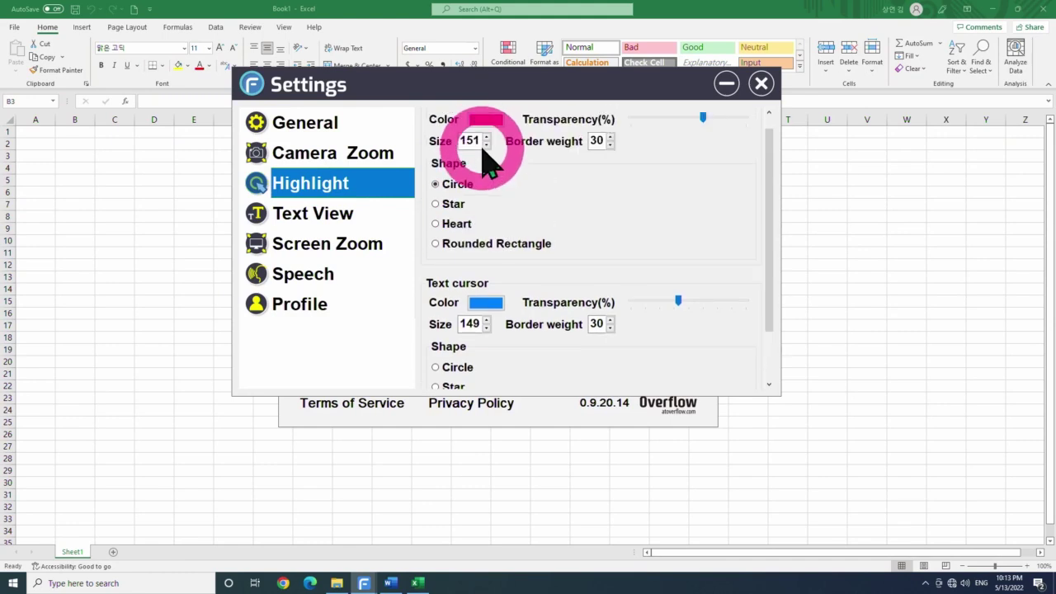
scroll(483, 147, up, 1)
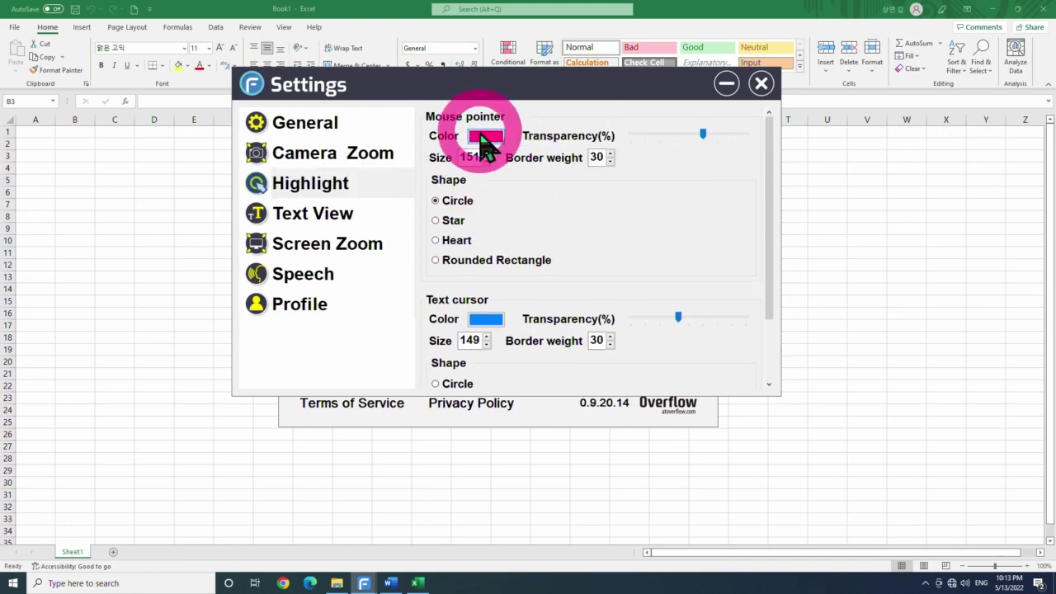
click(483, 138)
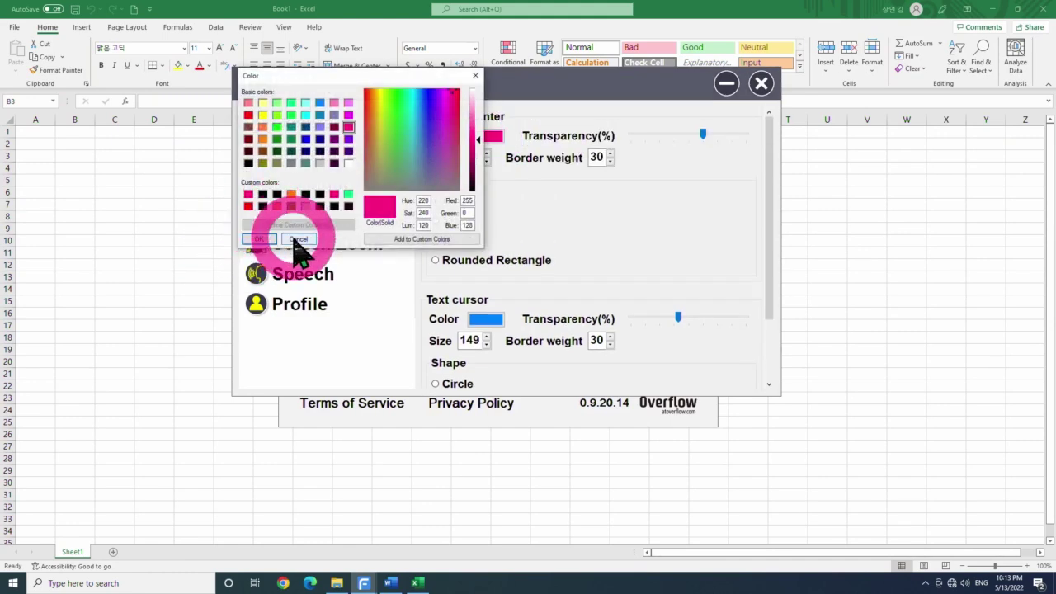
click(298, 239)
click(761, 82)
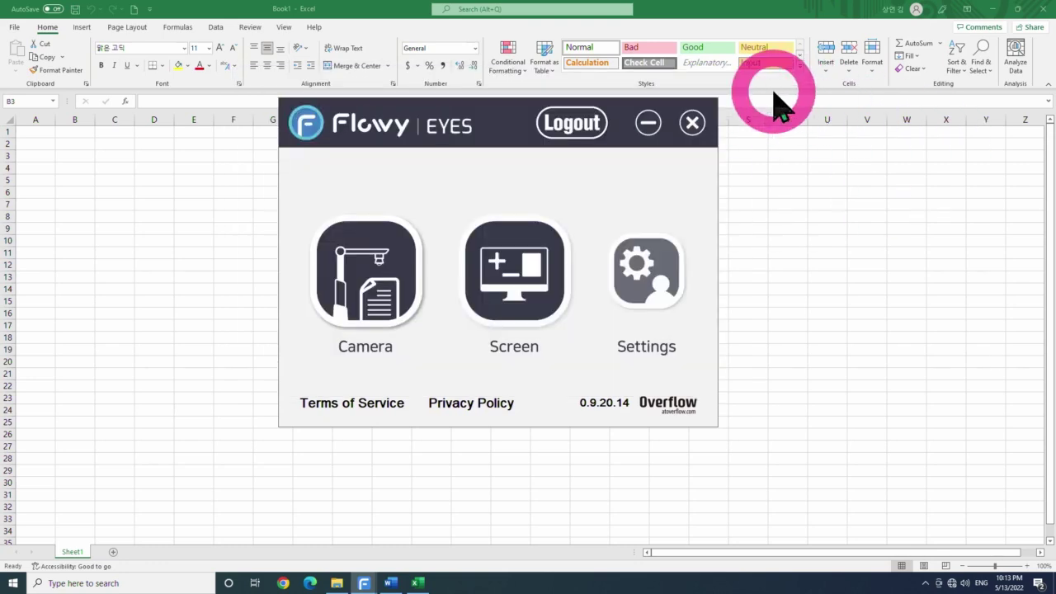
click(990, 13)
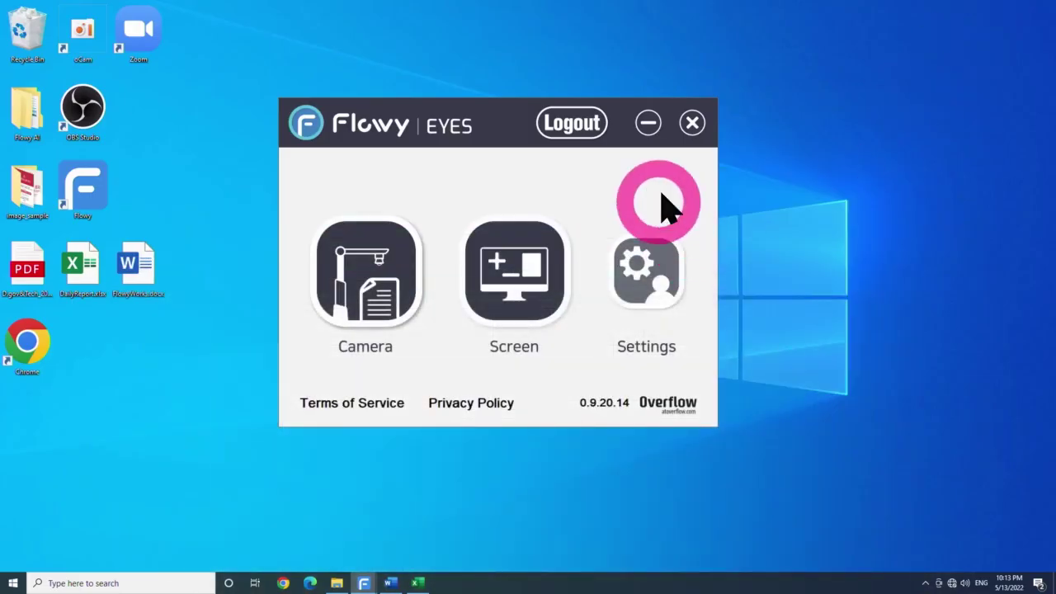
click(650, 124)
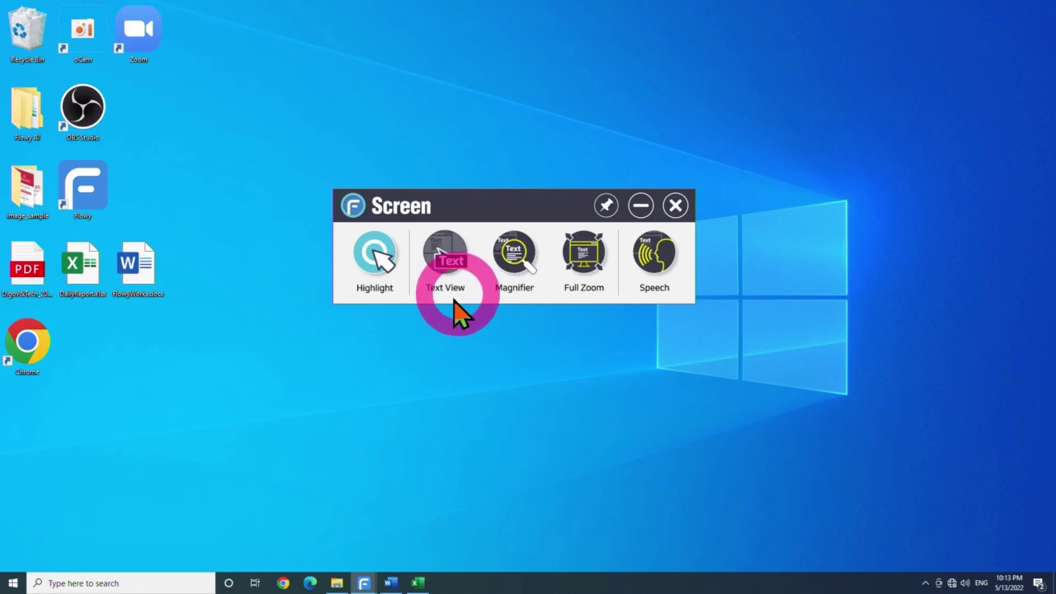
click(443, 251)
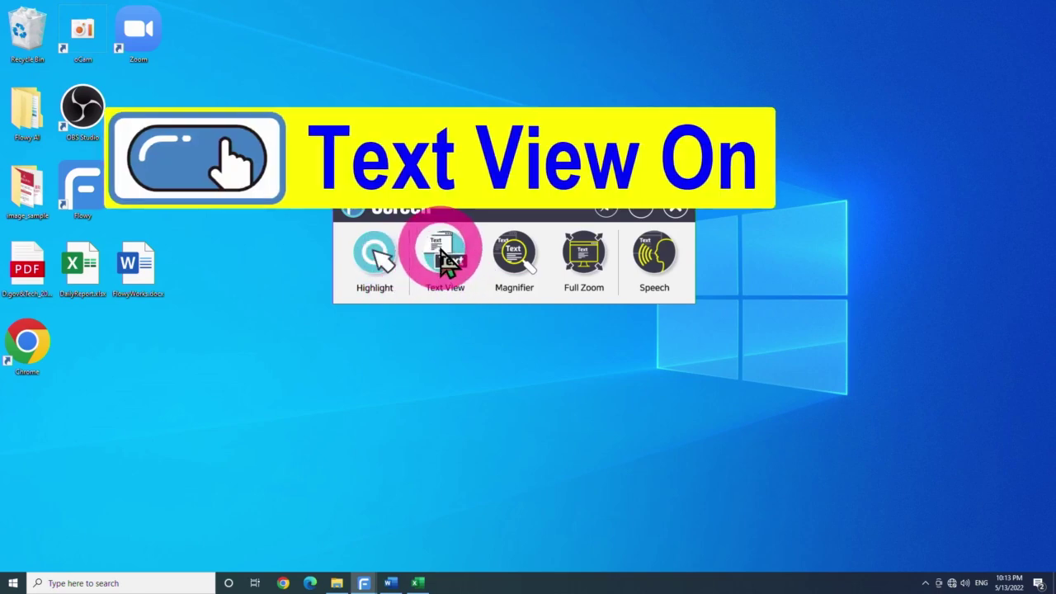
click(391, 249)
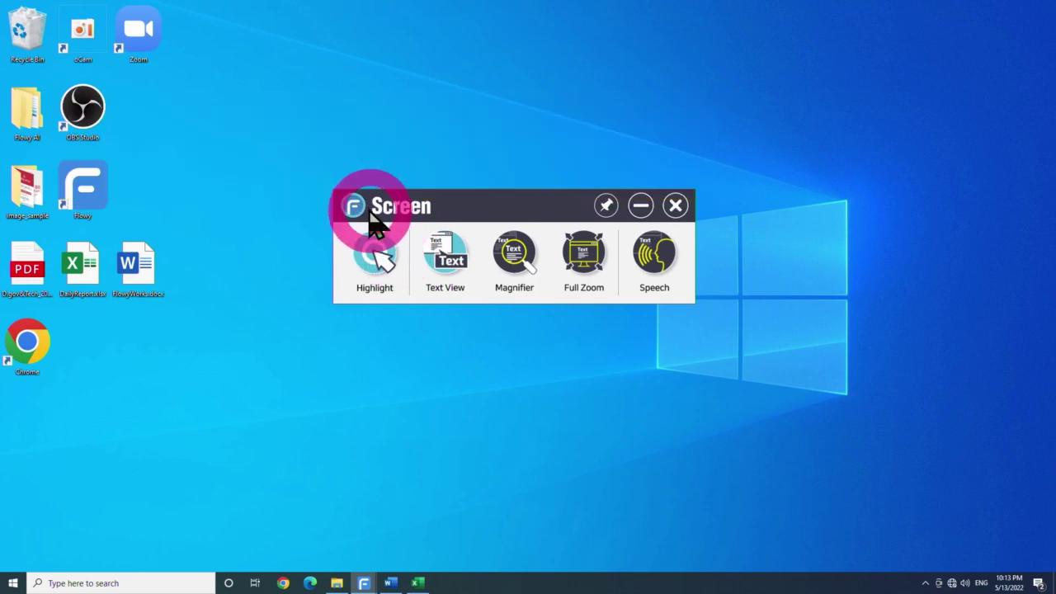
mouse_move(135, 276)
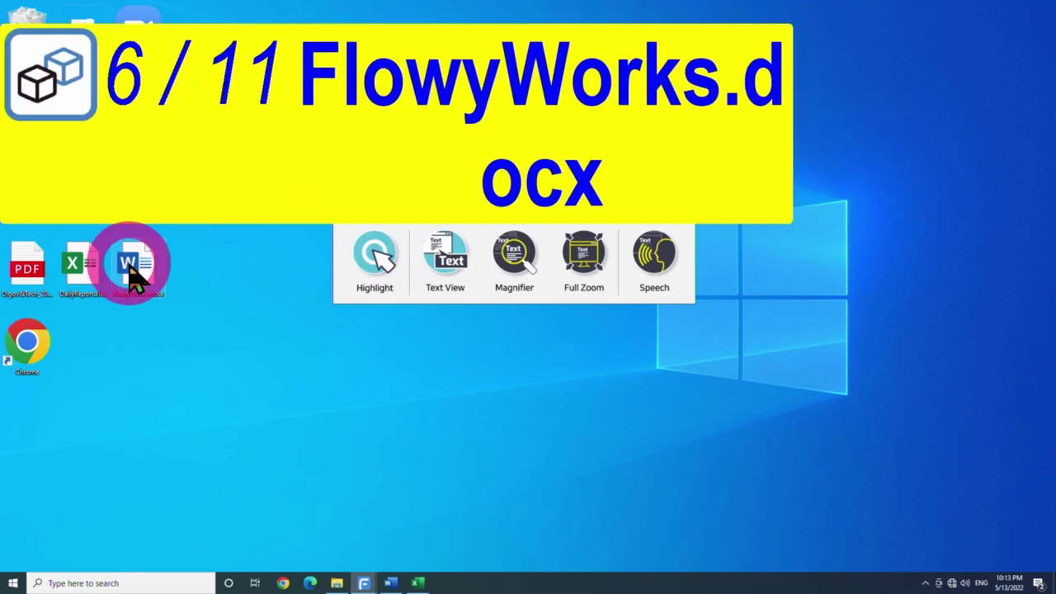
mouse_move(93, 282)
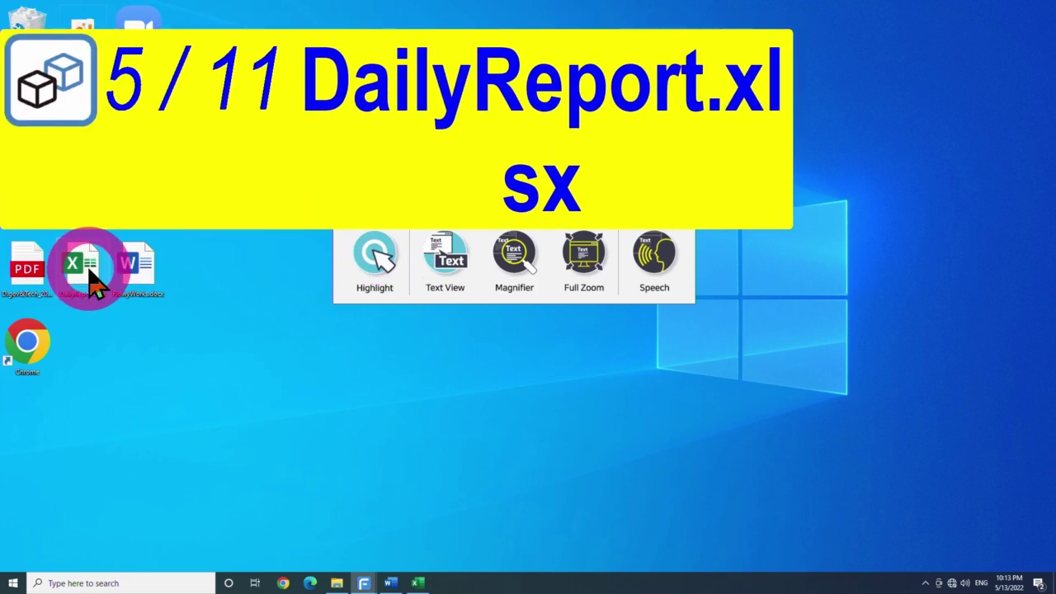
mouse_move(29, 336)
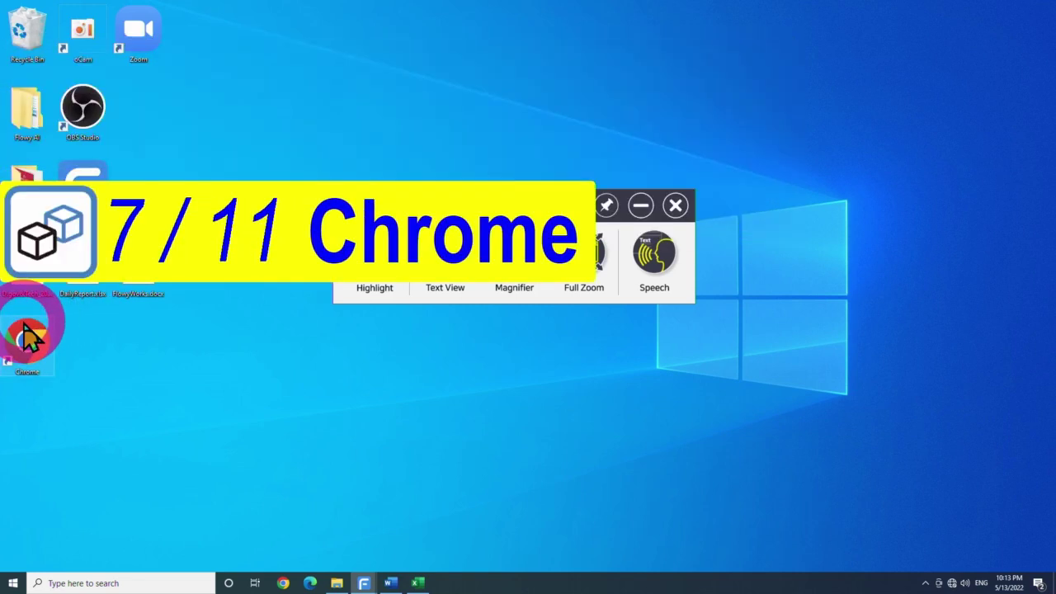
mouse_move(31, 304)
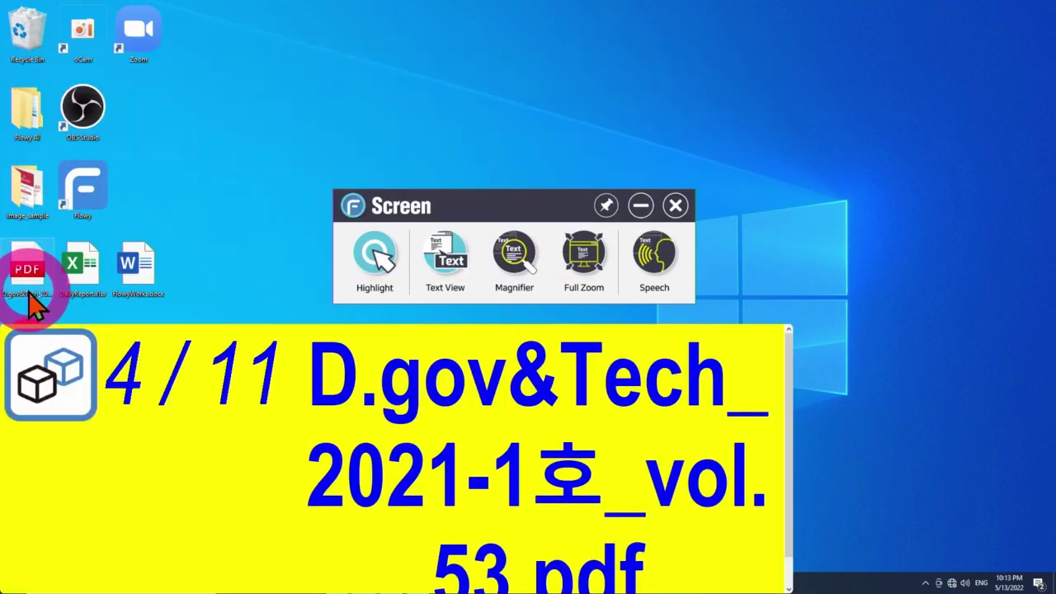
mouse_move(37, 221)
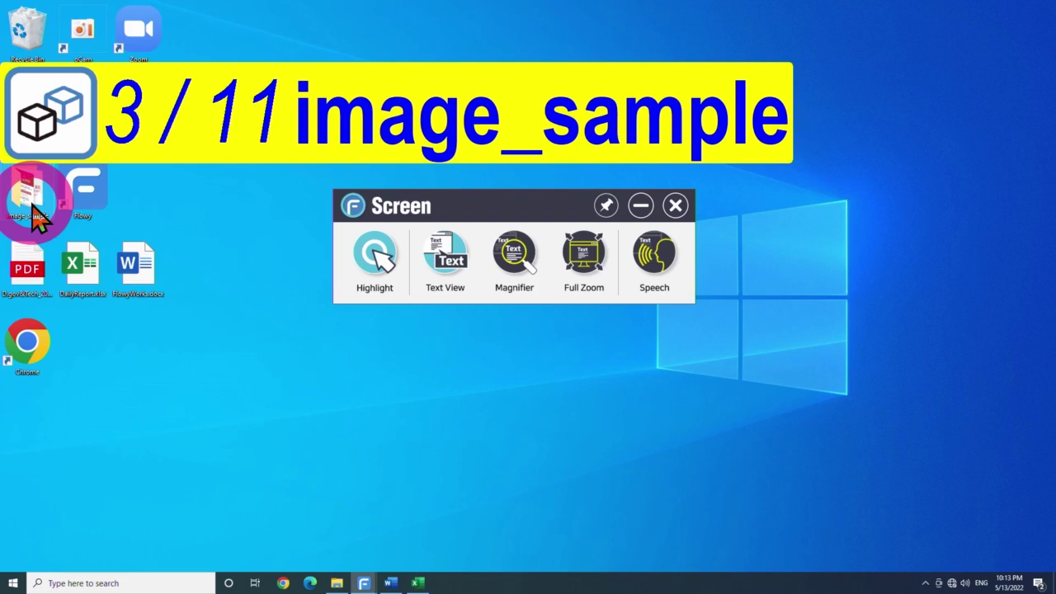
key(ctrl+shift+s)
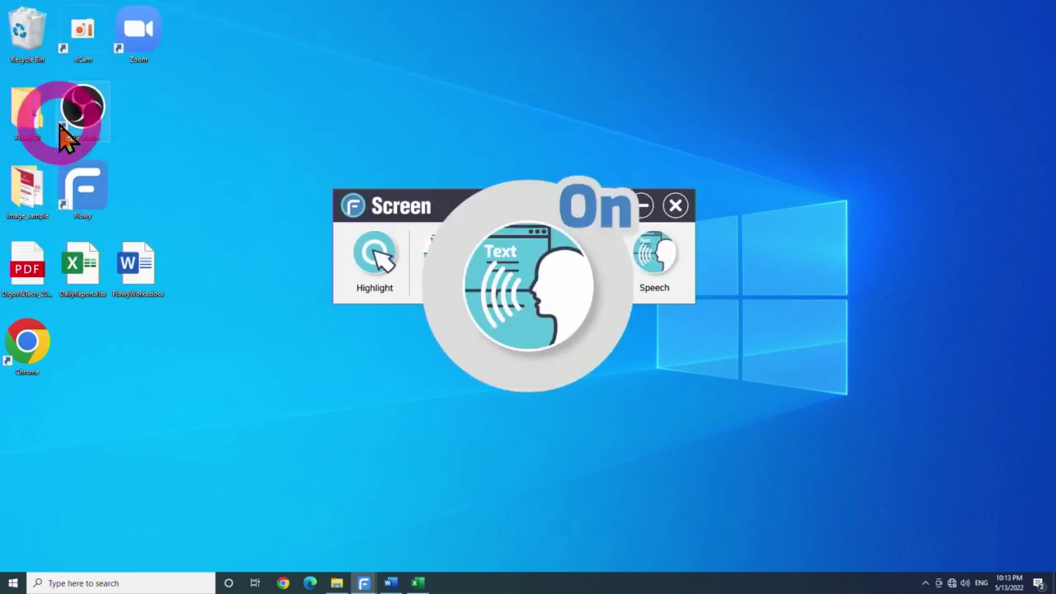
mouse_move(88, 192)
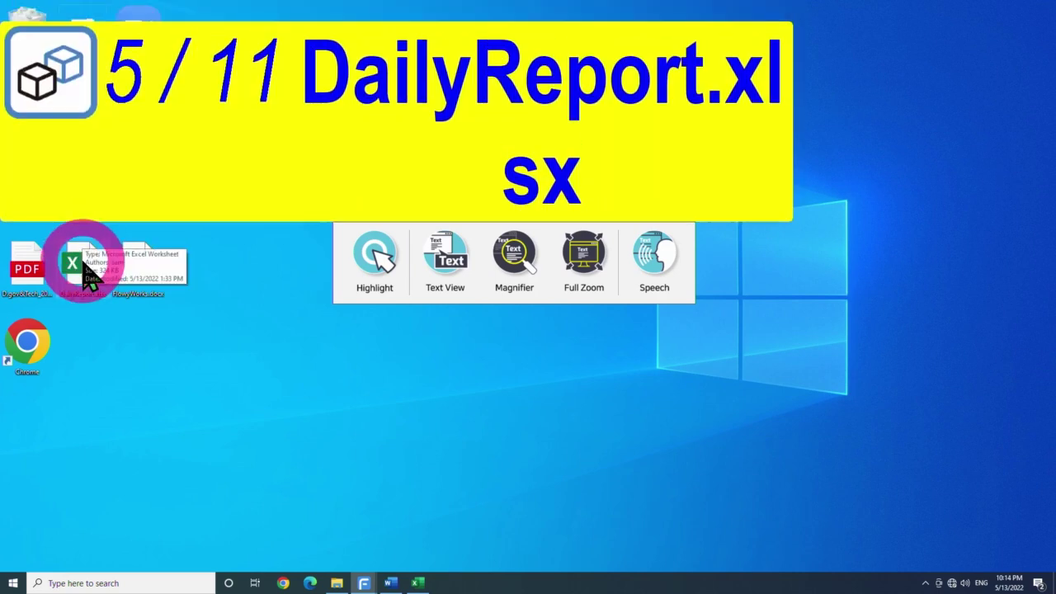
key(ctrl+alt+s)
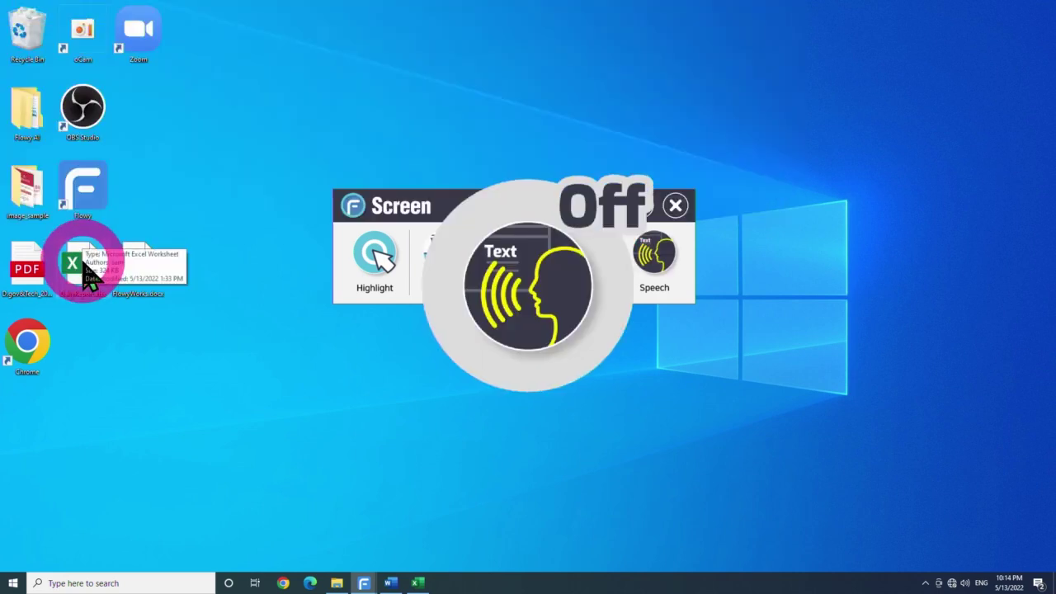
mouse_move(310, 276)
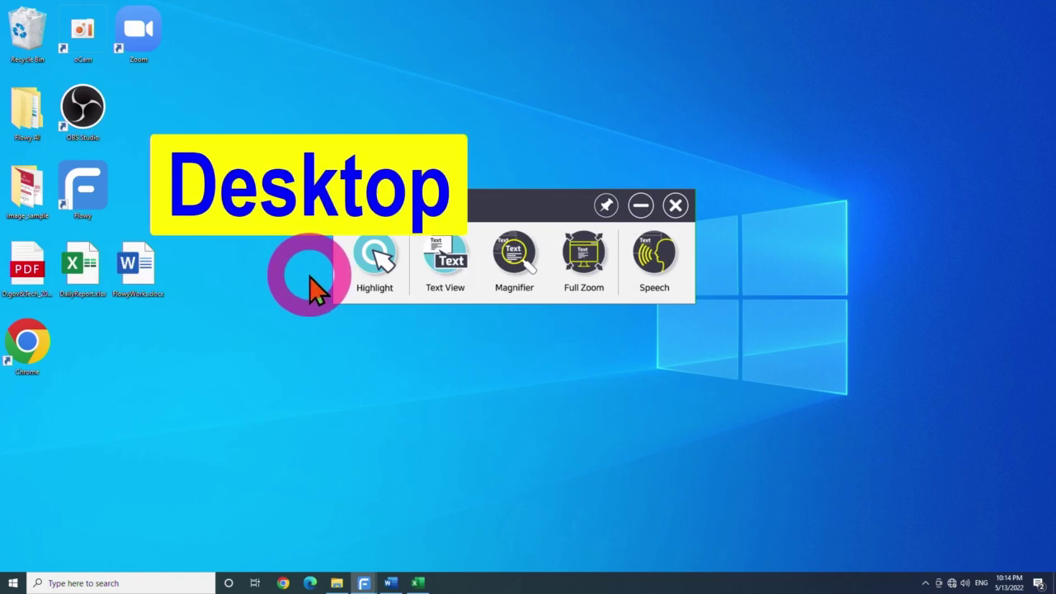
click(338, 582)
mouse_move(281, 326)
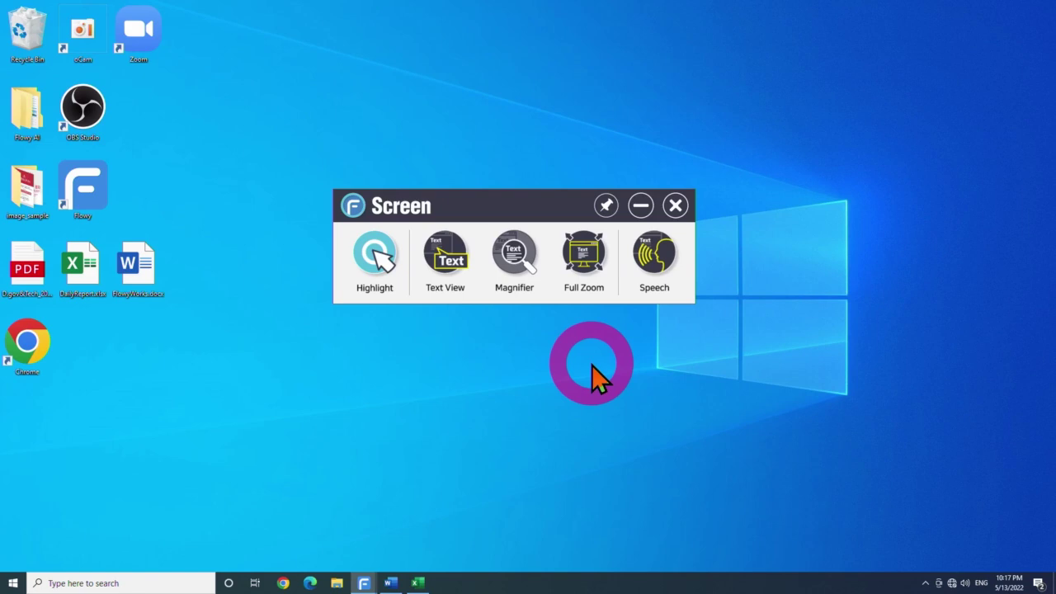
click(517, 255)
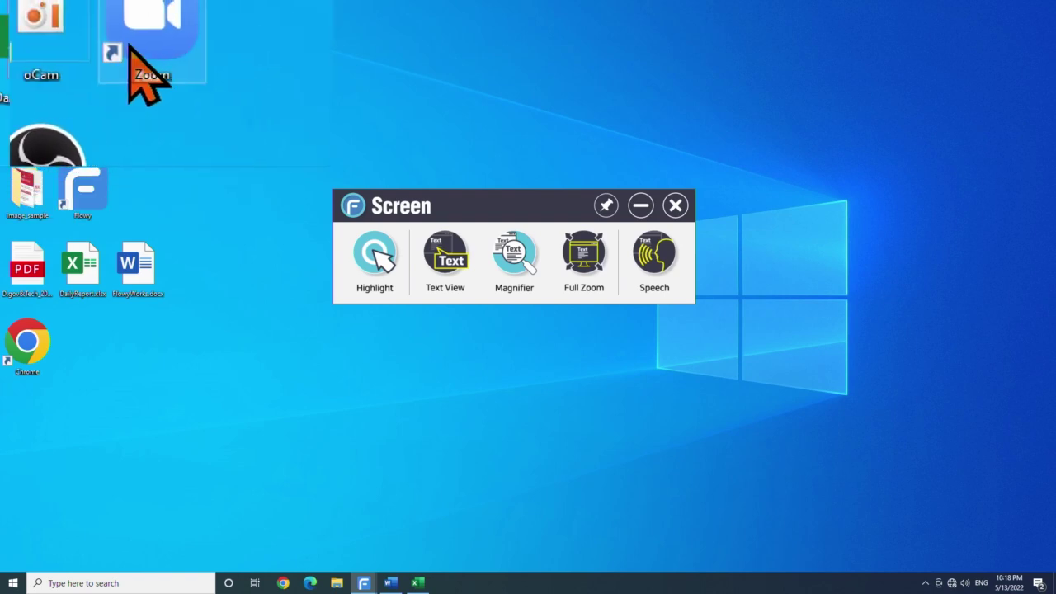
key(ctrl+alt+s)
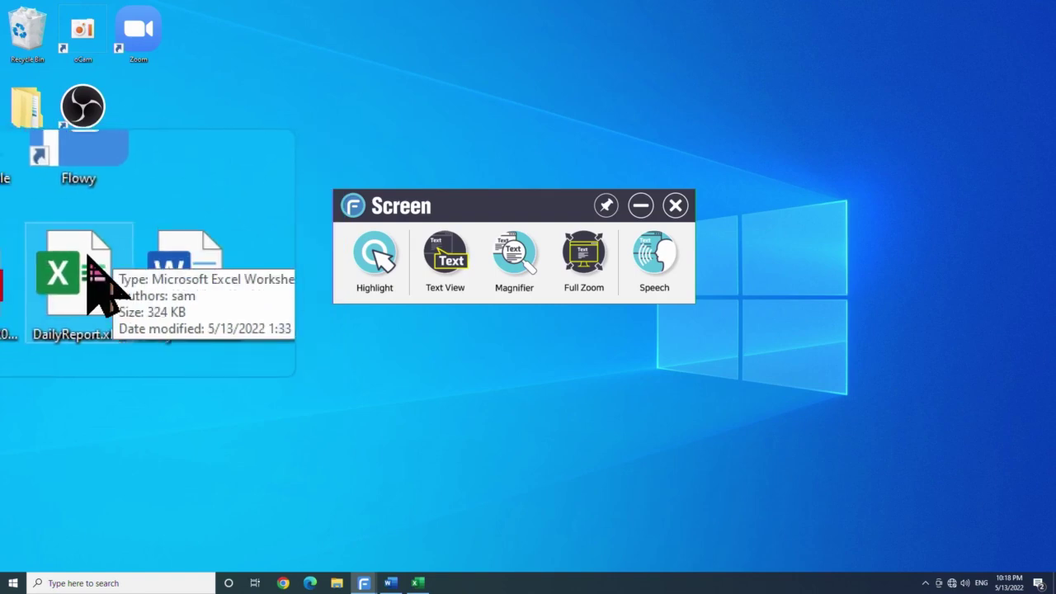
key(ctrl+alt+s)
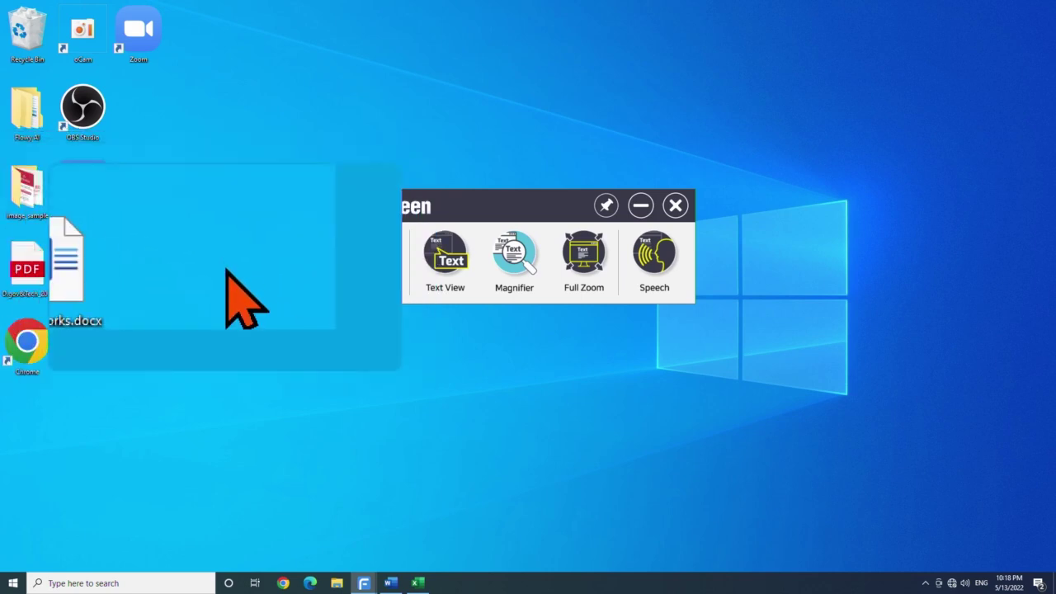
key(Escape)
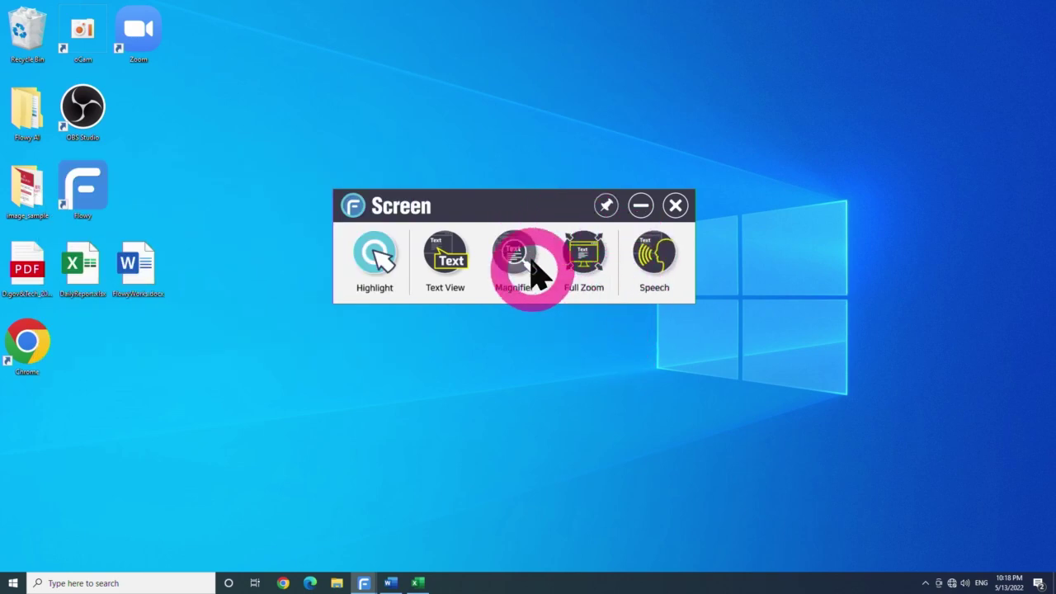
- Zoom the entire screen to 2x using Flowy's Full Zoom
click(583, 256)
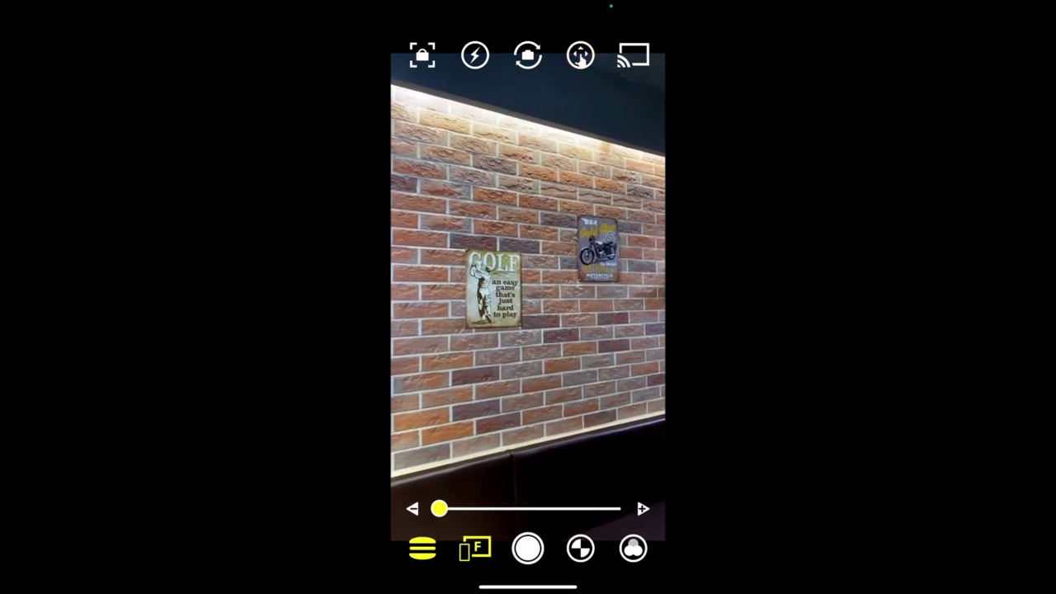
- Switch the hand touch-control mode back on in Flowy Zoom's top toolbar
click(579, 55)
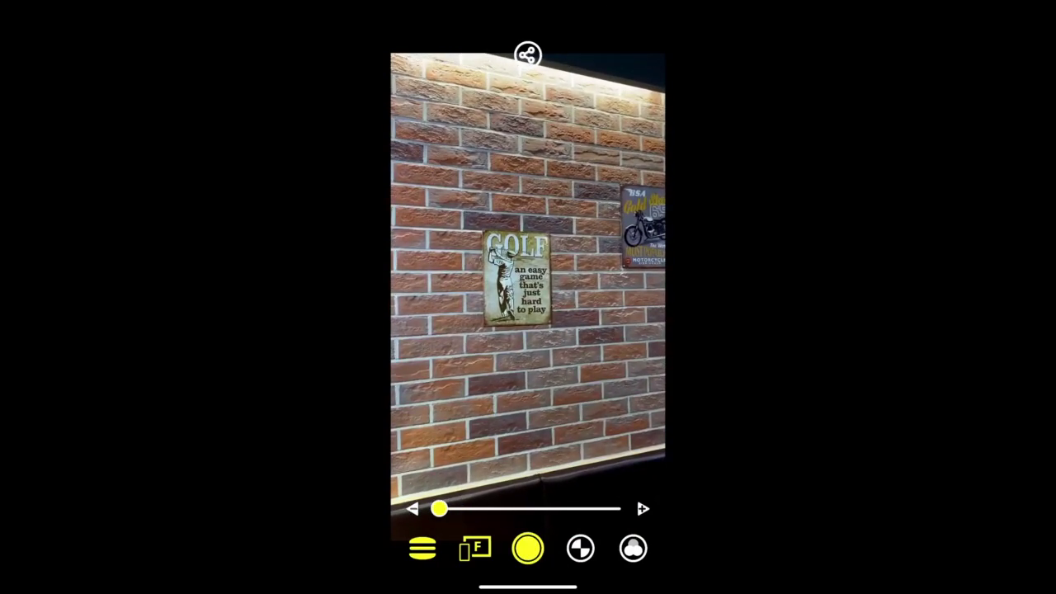
- Dismiss the photo's share sheet and resume the live camera feed of the brick wall
click(528, 54)
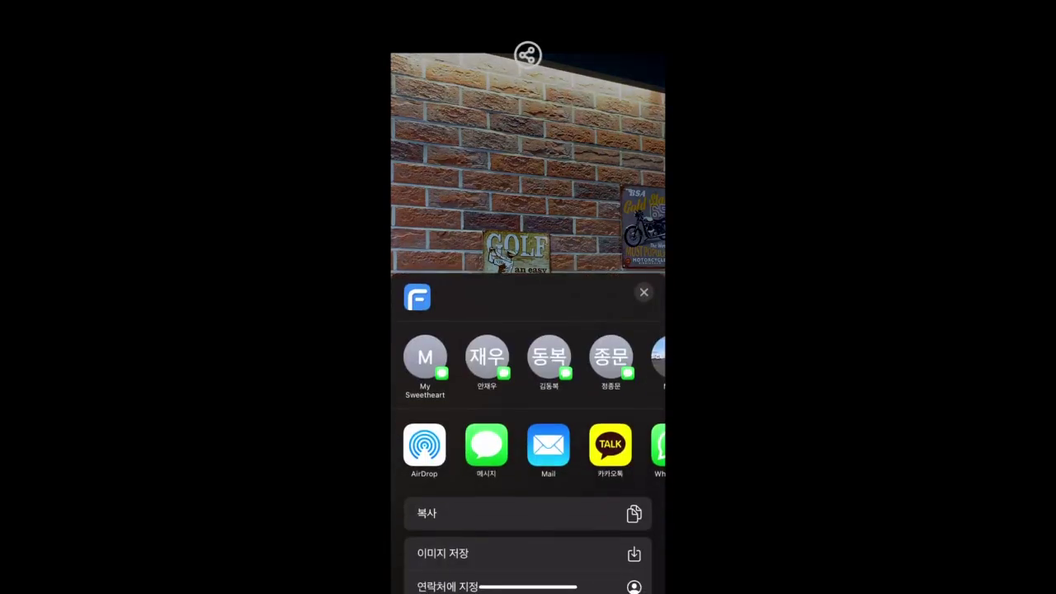
click(643, 292)
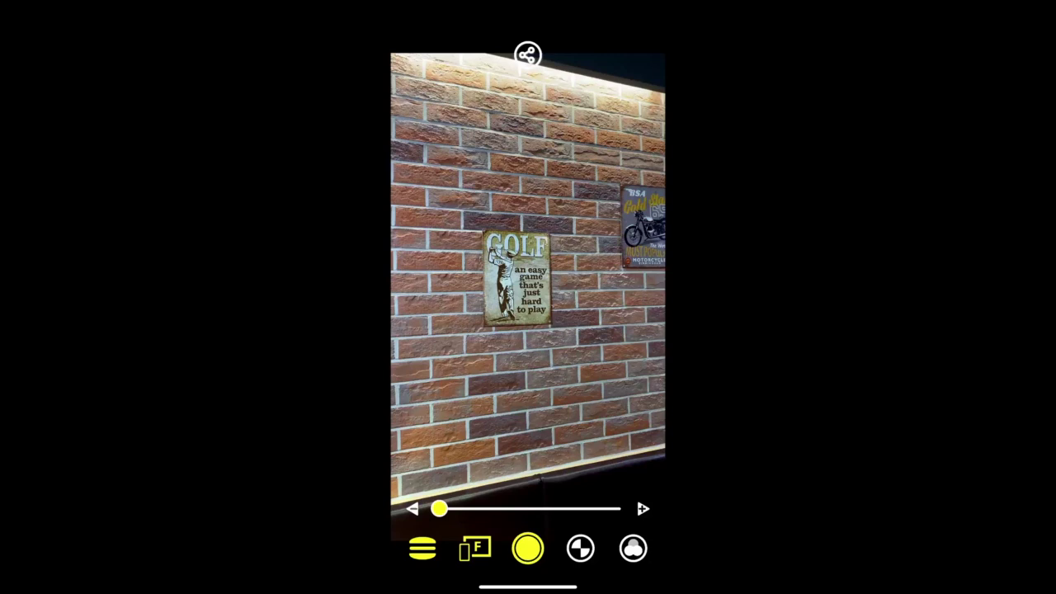
click(528, 548)
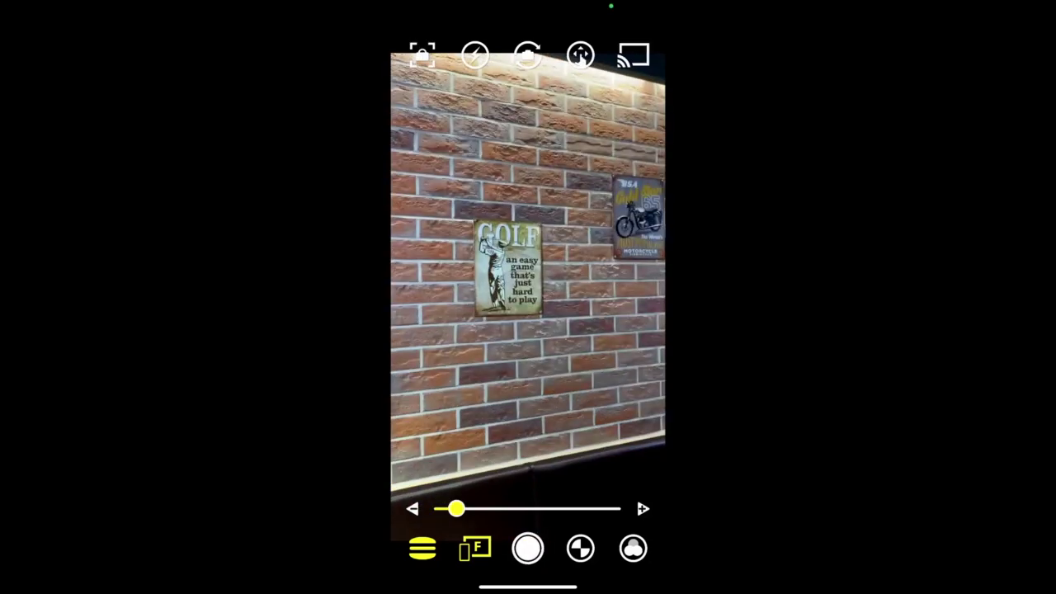